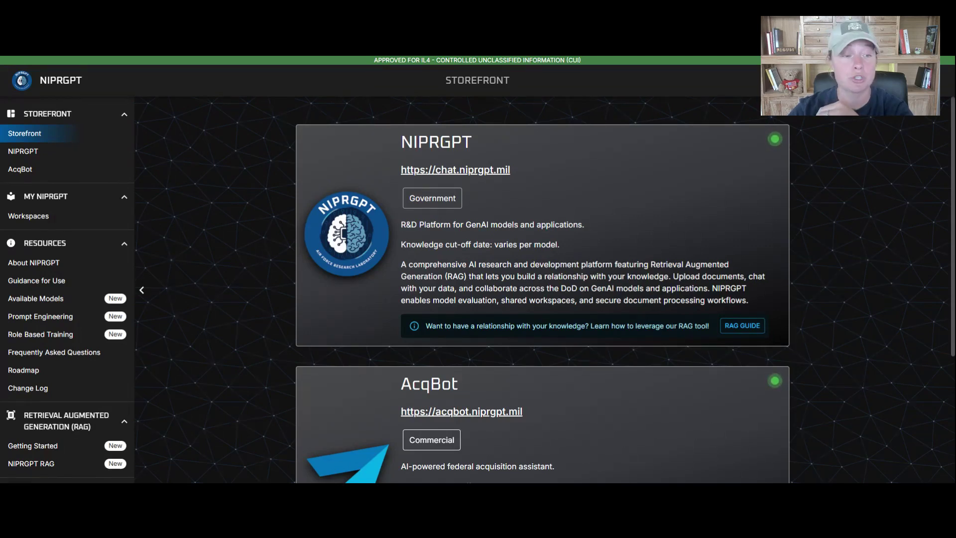
Upload Building Trust as a Leader.pdf into NIPRGPT's TEST workspace, then switch to CamoGPT.
left_click(47, 225)
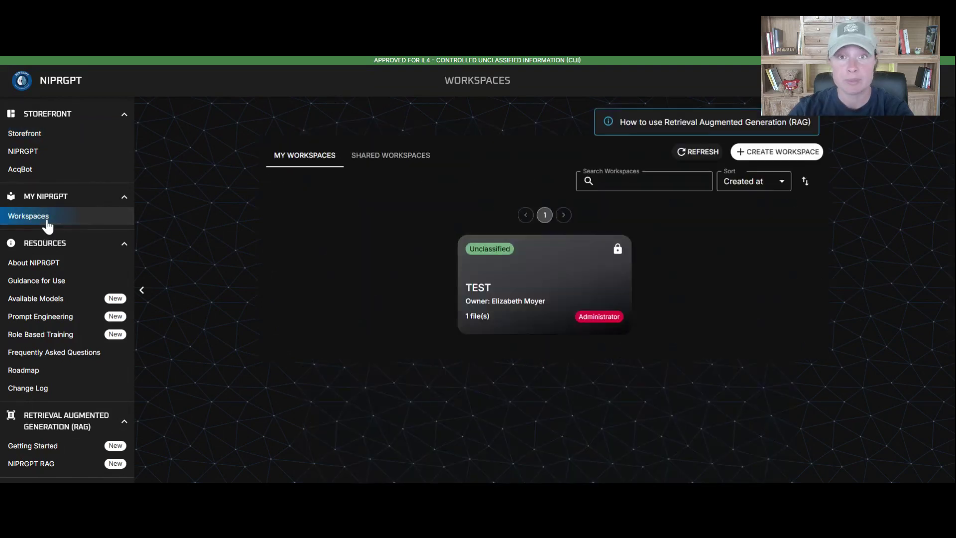
left_click(533, 289)
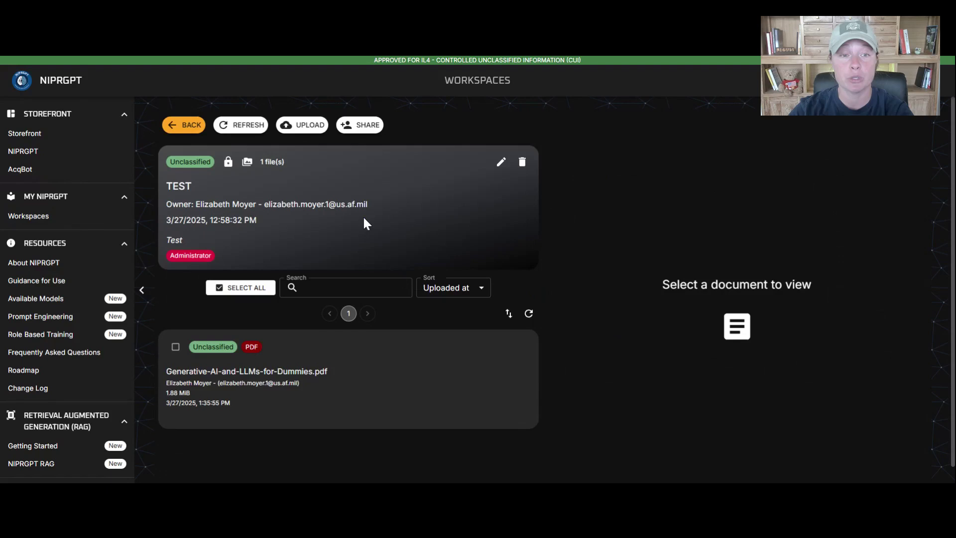
left_click(308, 126)
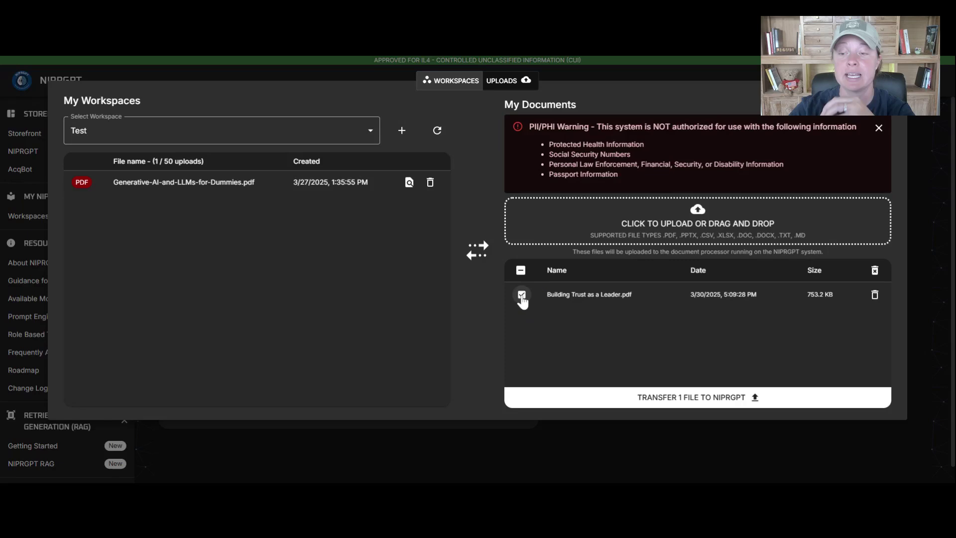
left_click(703, 397)
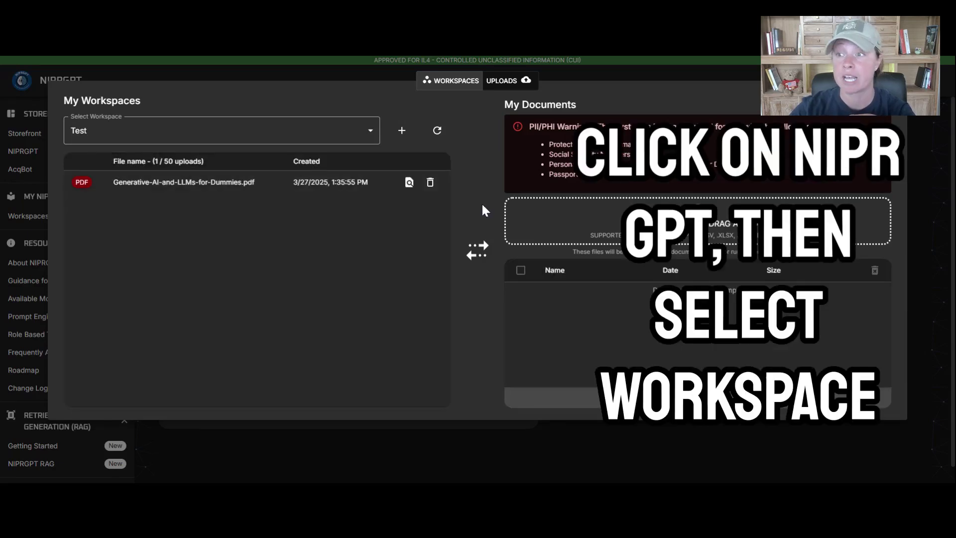
key("Escape")
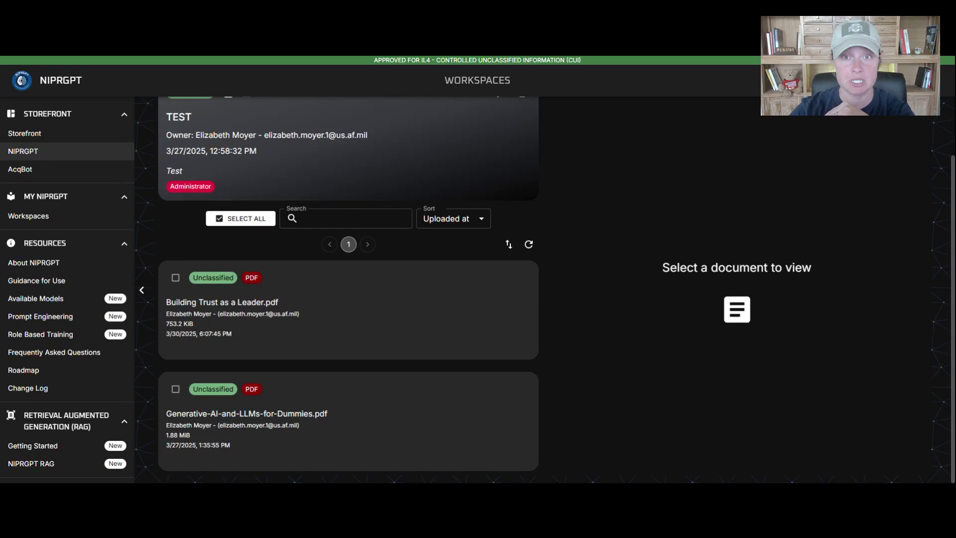
key("ctrl+Tab")
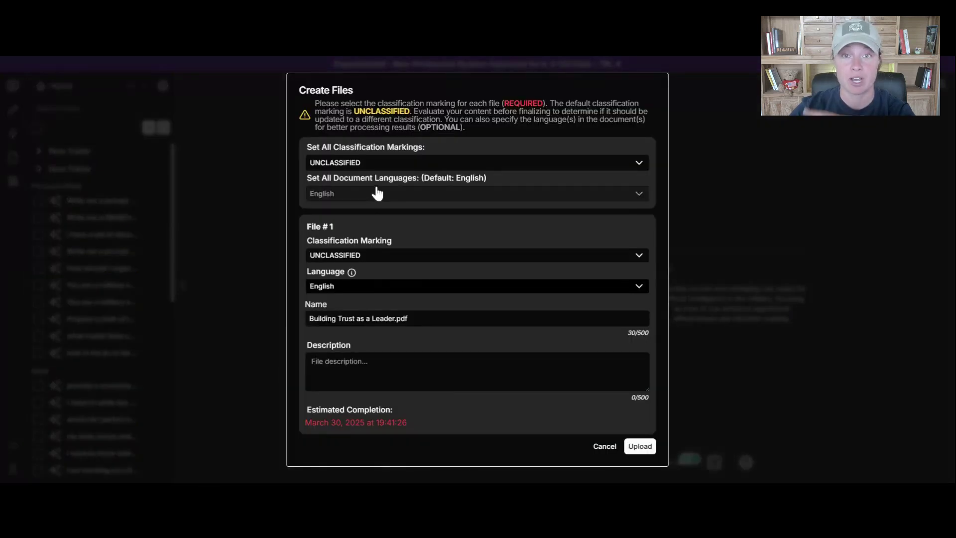
Upload Building Trust as a Leader.pdf to CamoGPT as UNCLASSIFIED, English.
left_click(633, 454)
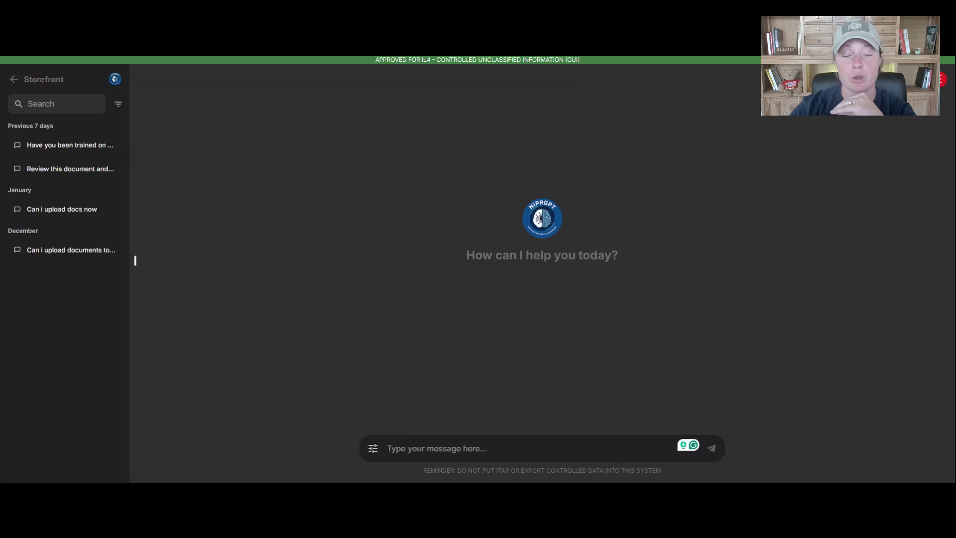
Open NIPRGPT's chat settings panel and expand its Language Model dropdown.
left_click(373, 448)
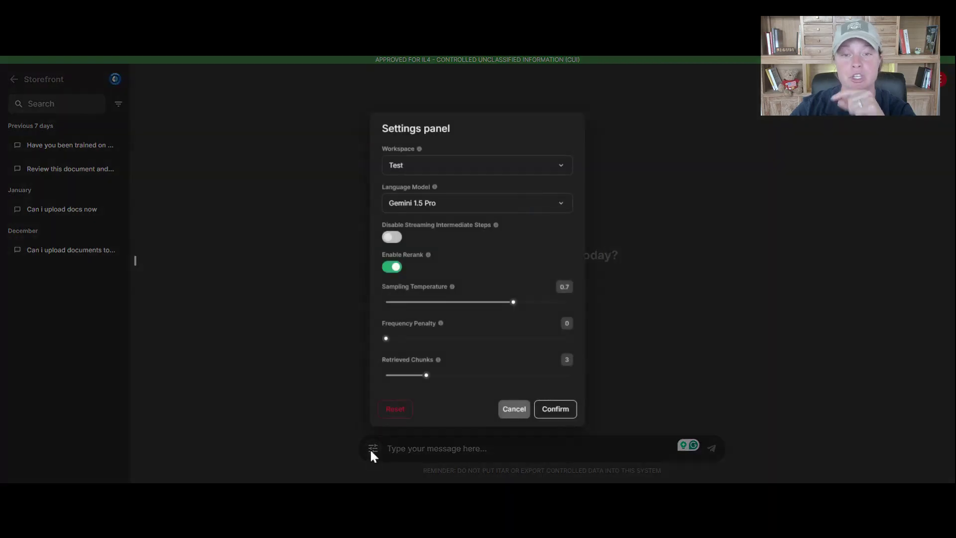
left_click(481, 202)
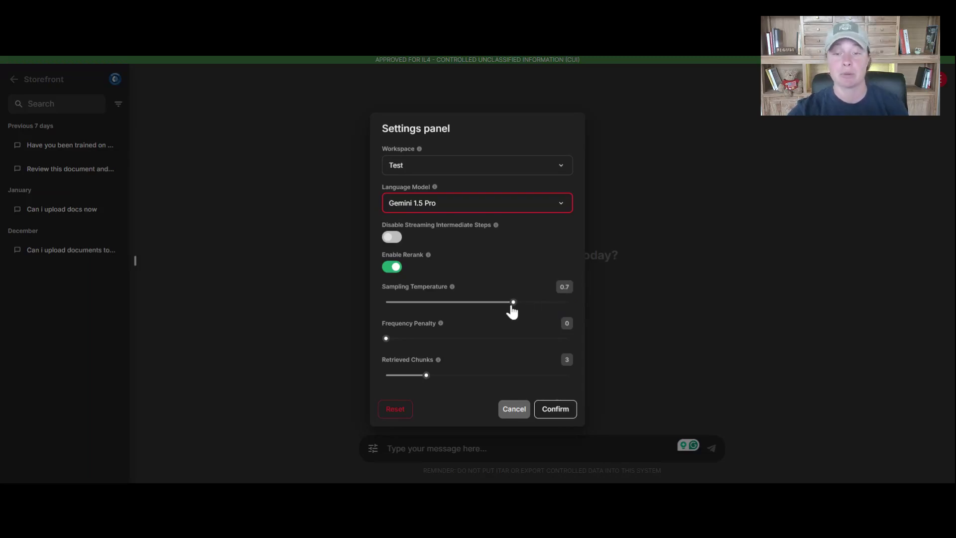
Slide NIPRGPT's sampling temperature up to 0.9, then down to 0.1.
left_click_drag(510, 303, 549, 307)
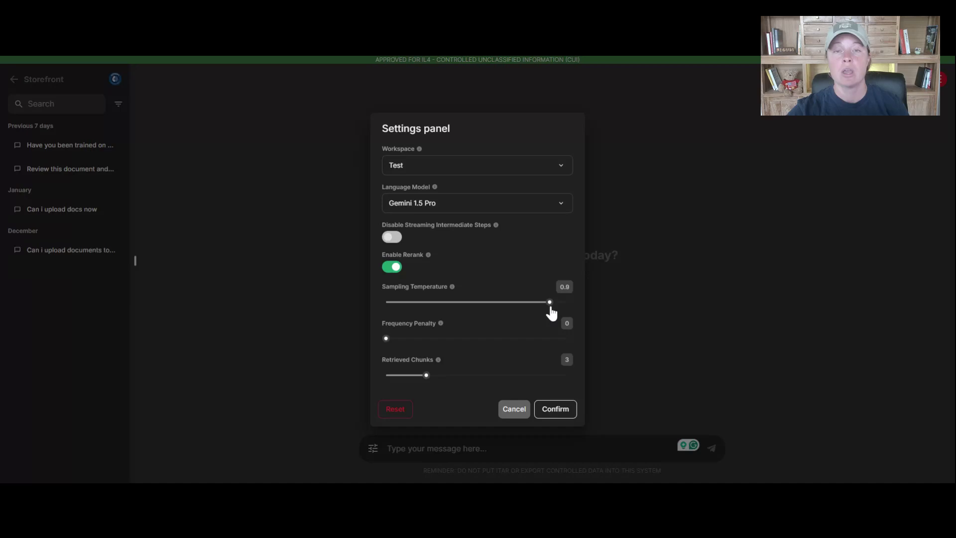
left_click_drag(549, 308, 410, 310)
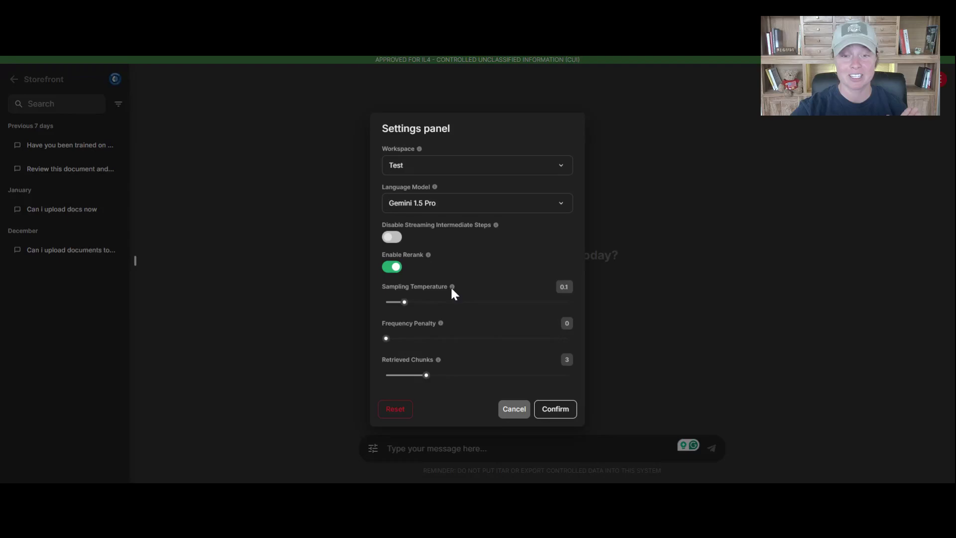
Push the Retrieved Chunks slider from 3 to its maximum of 10.
mouse_move(452, 287)
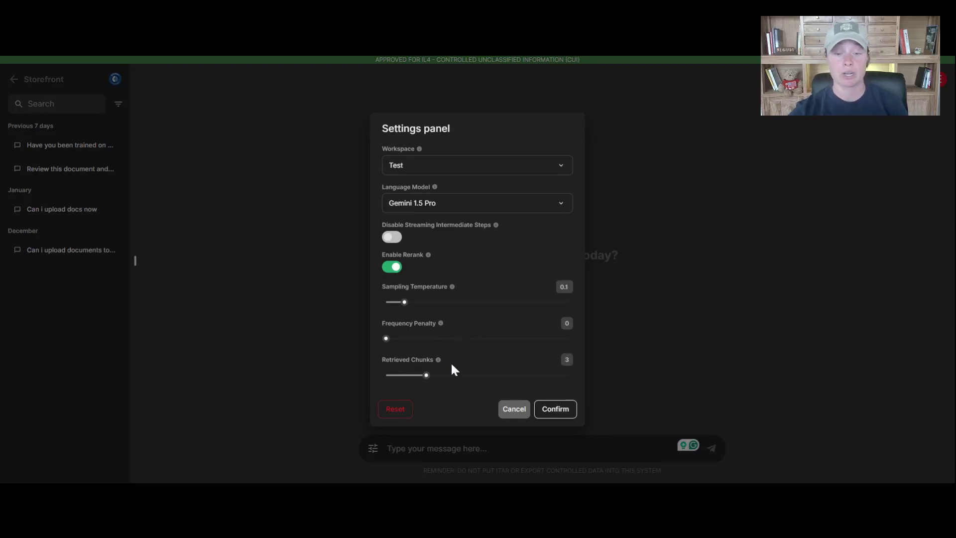
left_click_drag(426, 375, 568, 377)
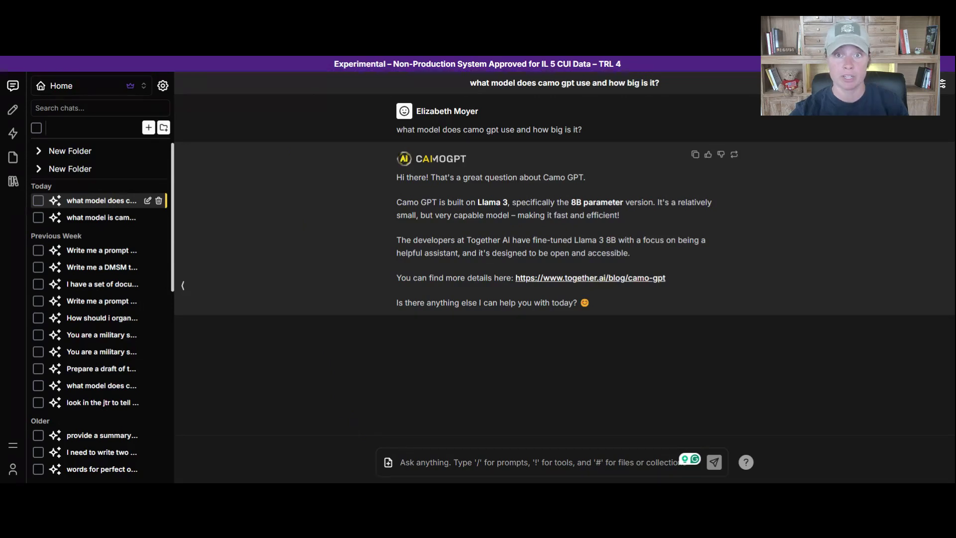
Lower CamoGPT's chat temperature and raise context length from 4096 to 65536.
left_click(942, 84)
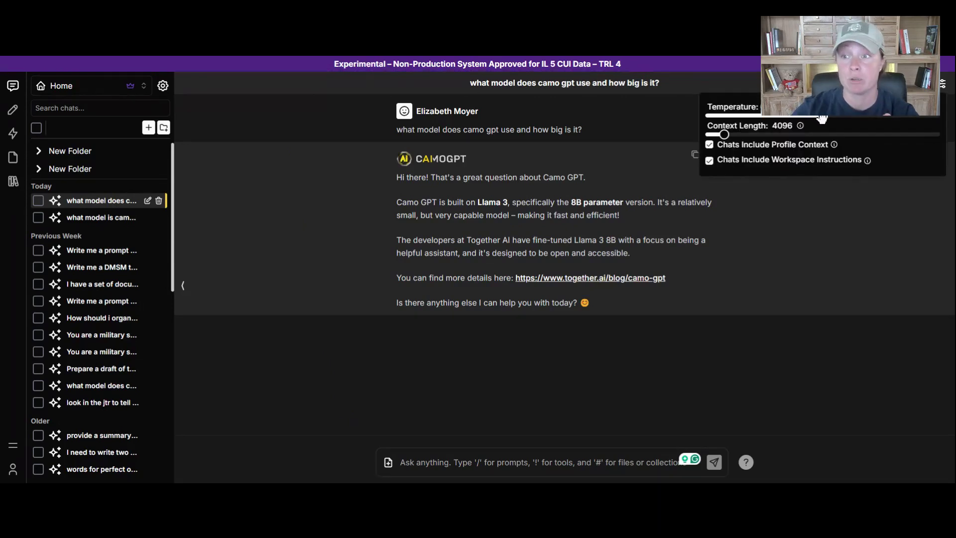
left_click_drag(821, 120, 730, 118)
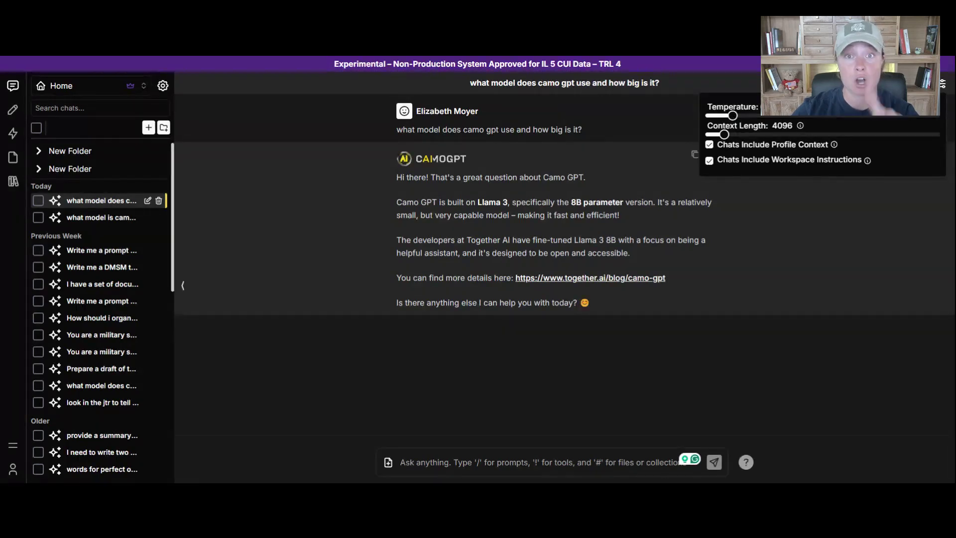
mouse_move(799, 132)
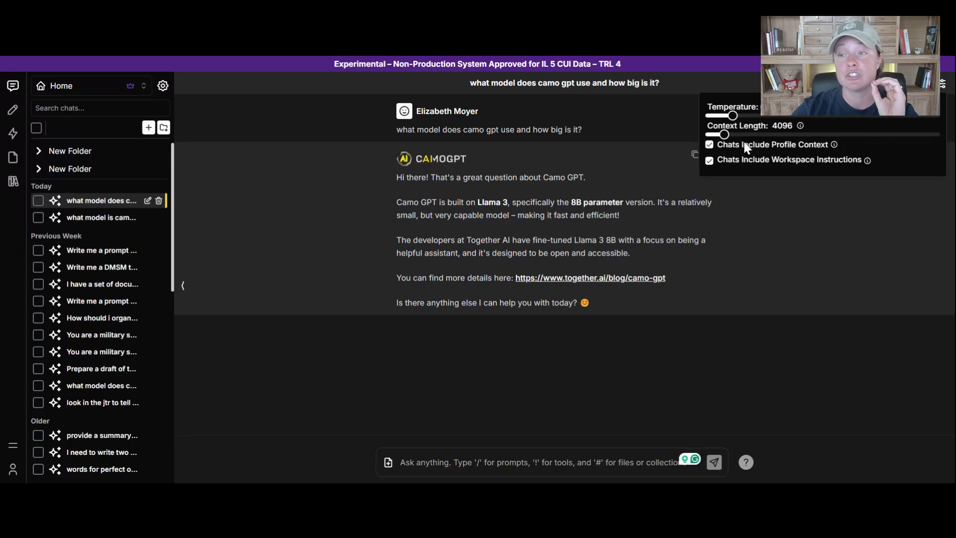
left_click_drag(723, 144, 926, 137)
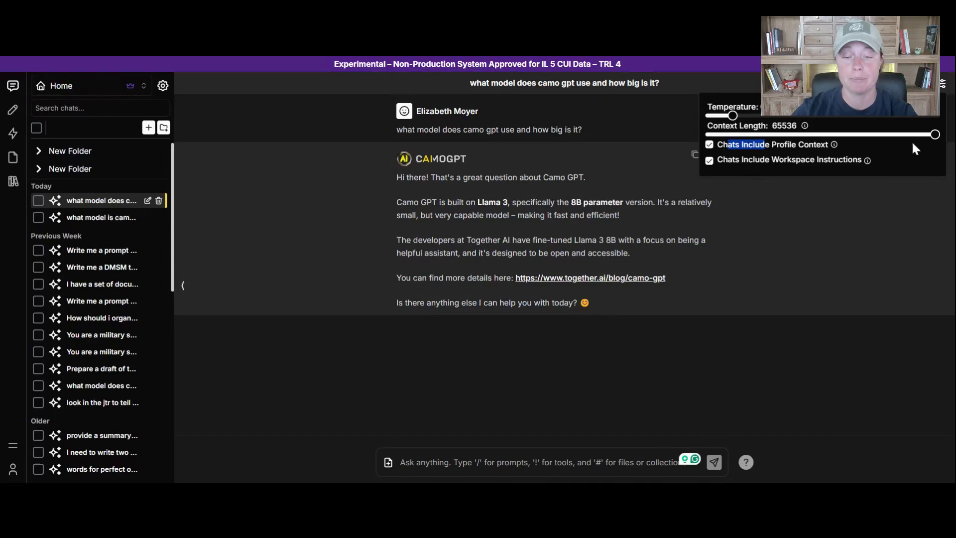
Close CamoGPT's settings popover and open the 'Write me a DMSM' conversation.
left_click(543, 461)
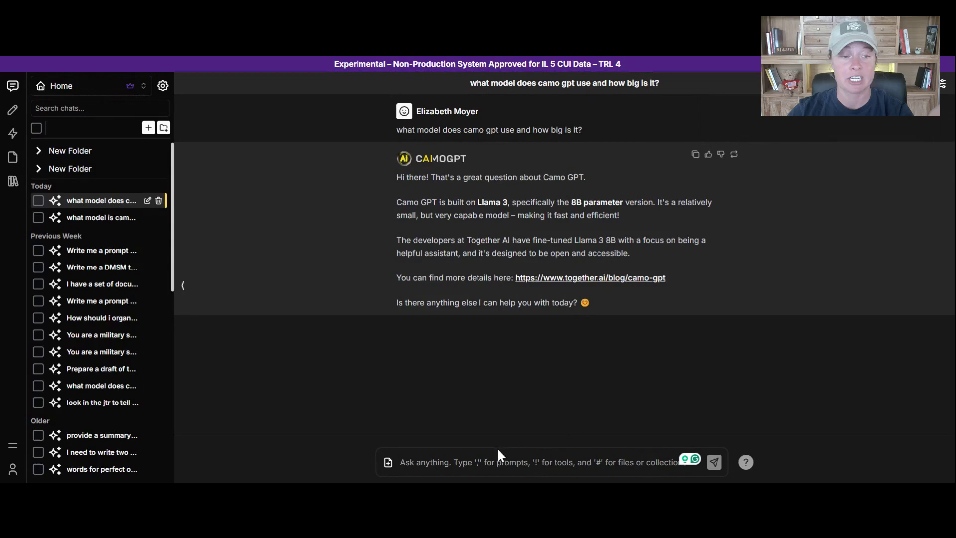
left_click(101, 268)
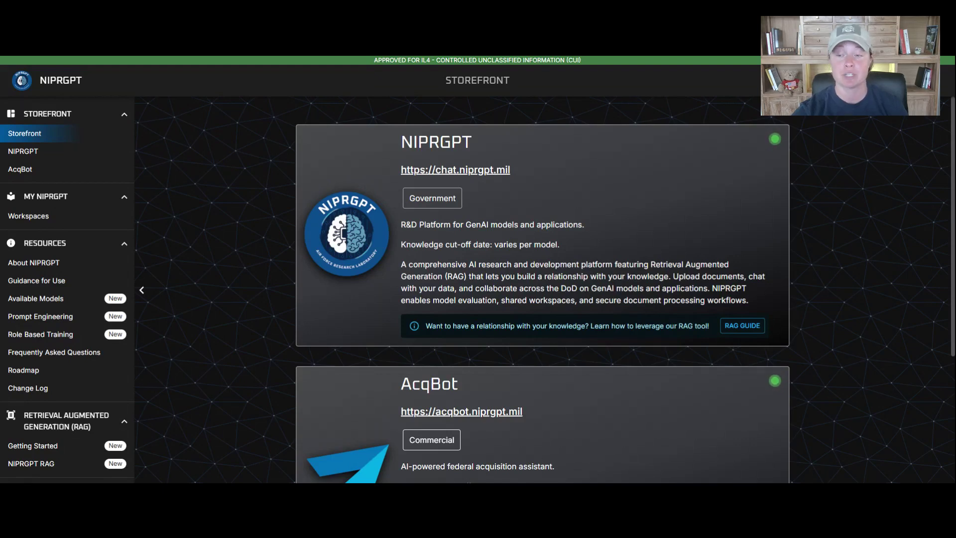
Open the RAG GUIDE from the NIPRGPT Storefront card and scroll through it.
left_click(742, 326)
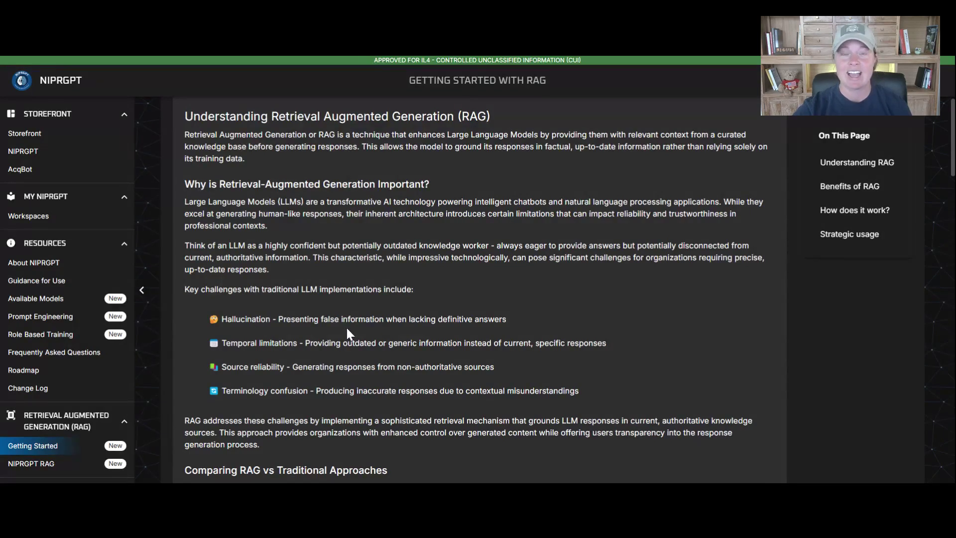
scroll(346, 327, "down", 1)
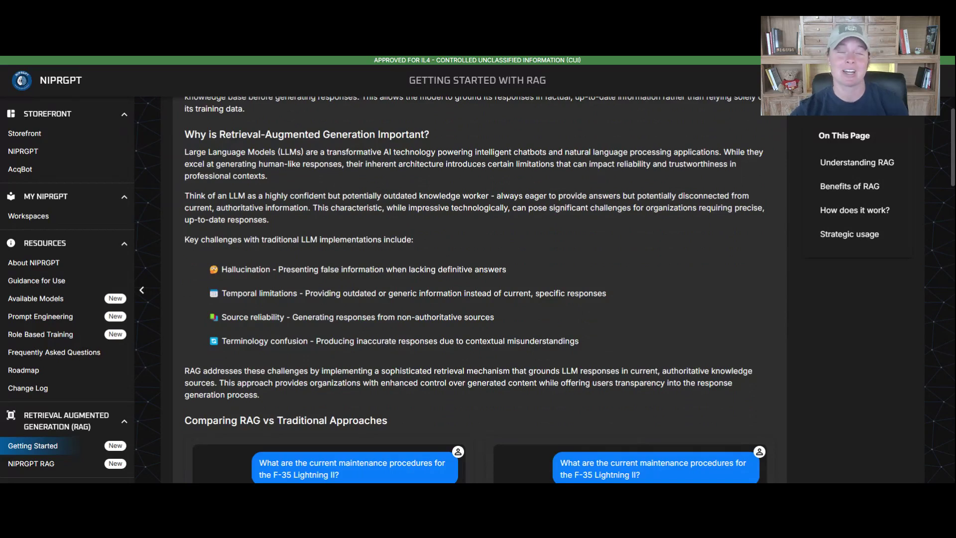
scroll(479, 289, "down", 15)
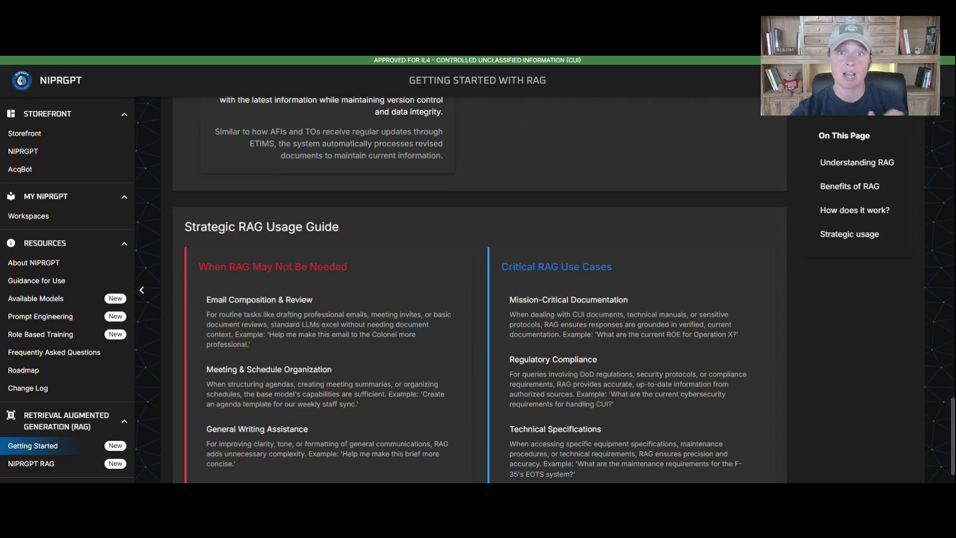
scroll(507, 314, "up", 15)
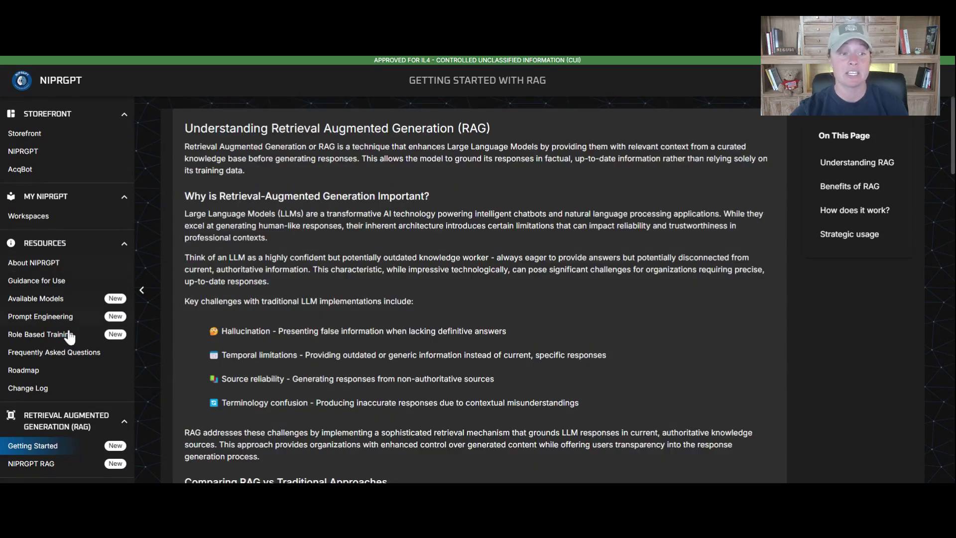
Scroll through the Prompt Engineering guide, then open Role Based Training resources.
left_click(44, 318)
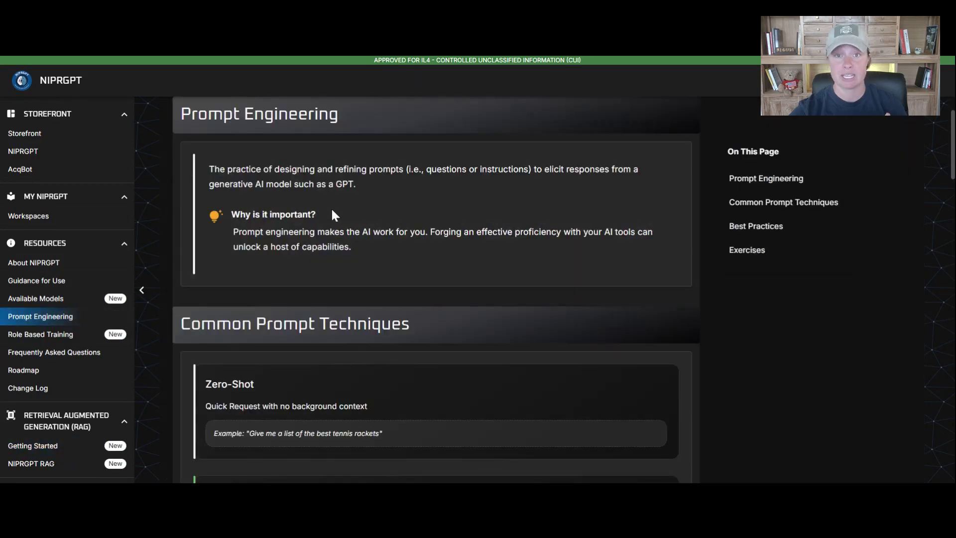
scroll(357, 231, "down", 7)
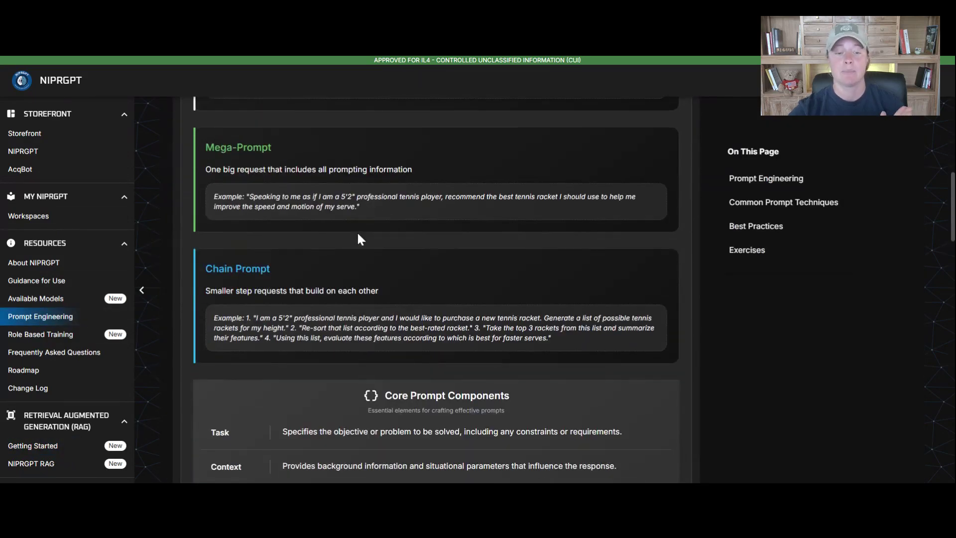
scroll(358, 234, "down", 2)
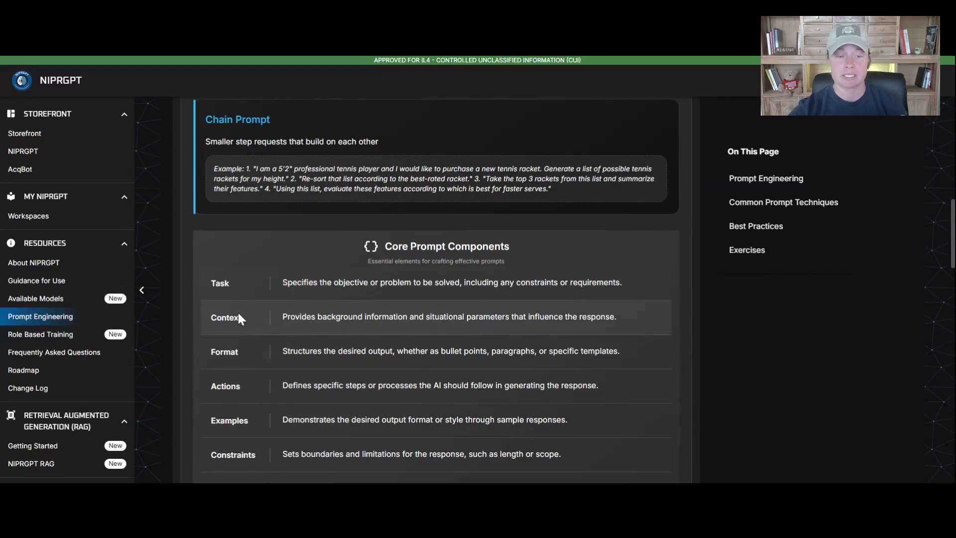
scroll(240, 308, "down", 2)
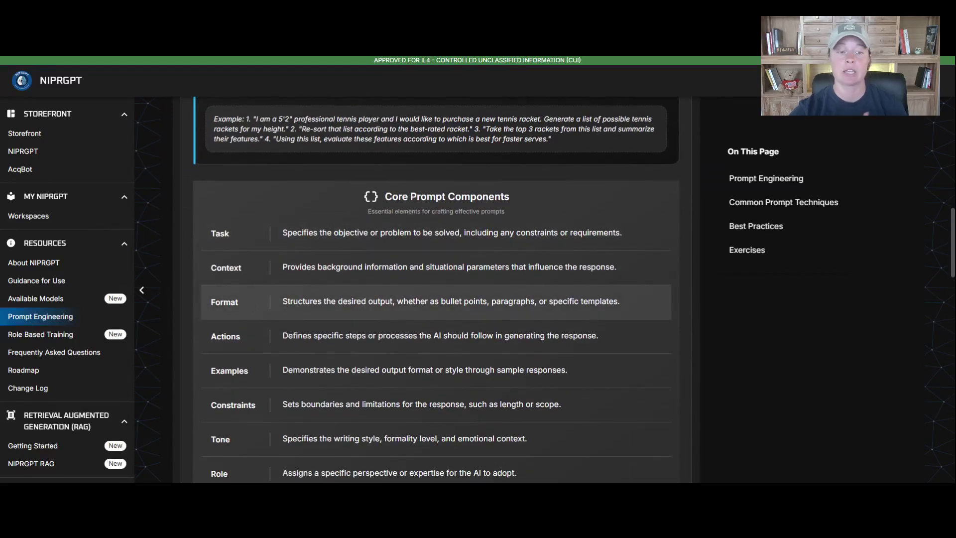
scroll(244, 294, "down", 2)
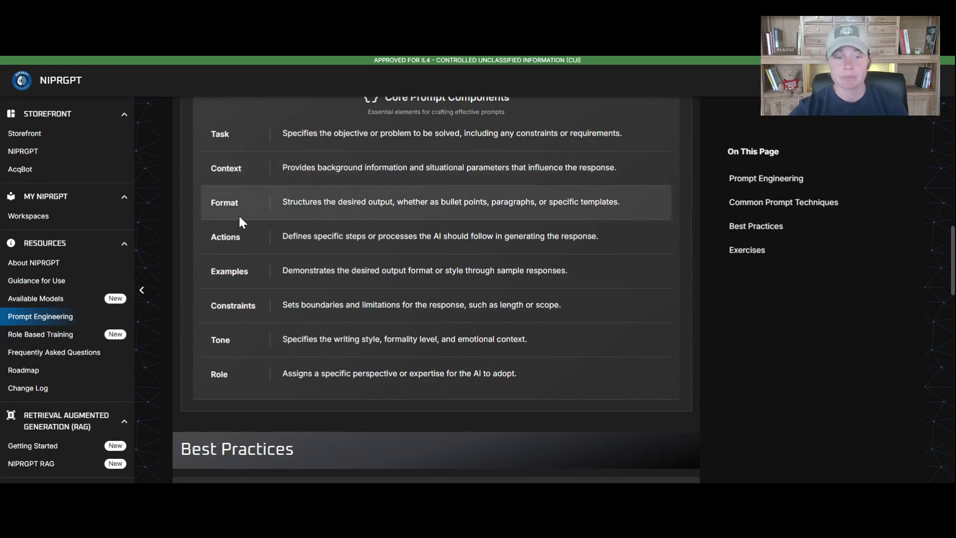
scroll(248, 282, "down", 3)
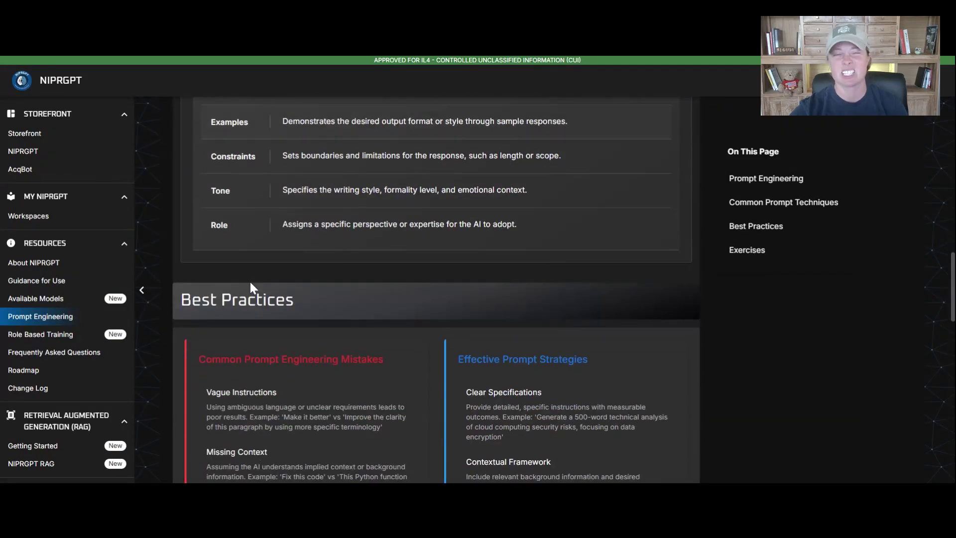
scroll(250, 282, "down", 2)
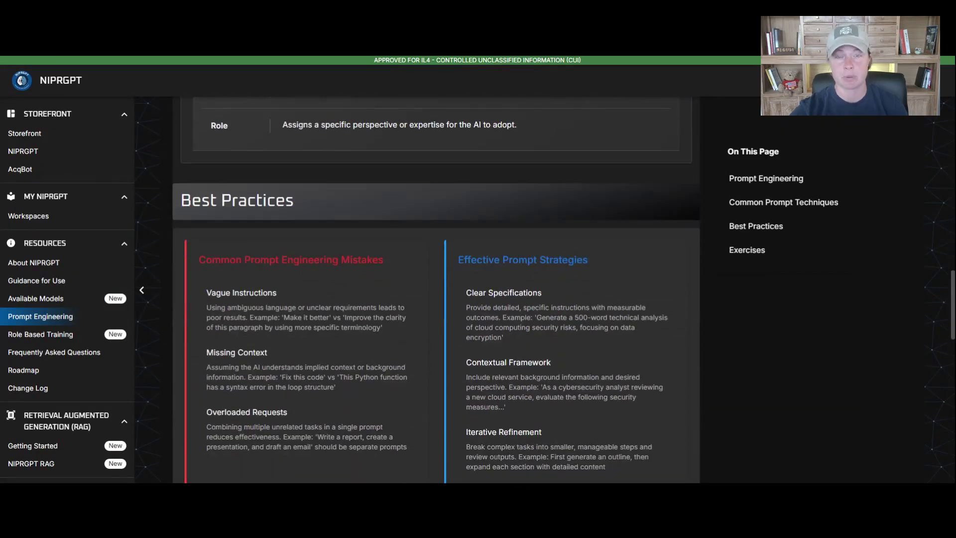
left_click(41, 334)
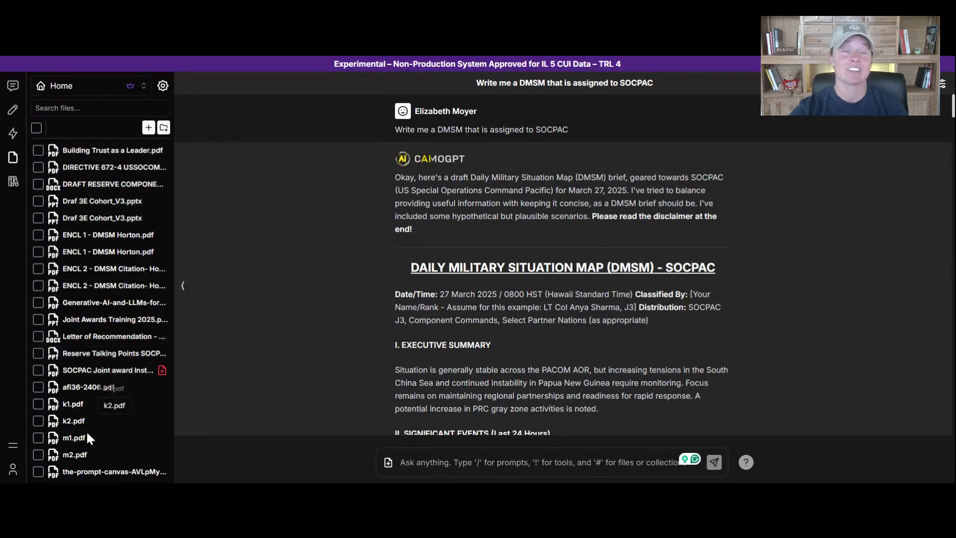
Drag down through CamoGPT's list of uploaded files.
left_click_drag(99, 251, 113, 437)
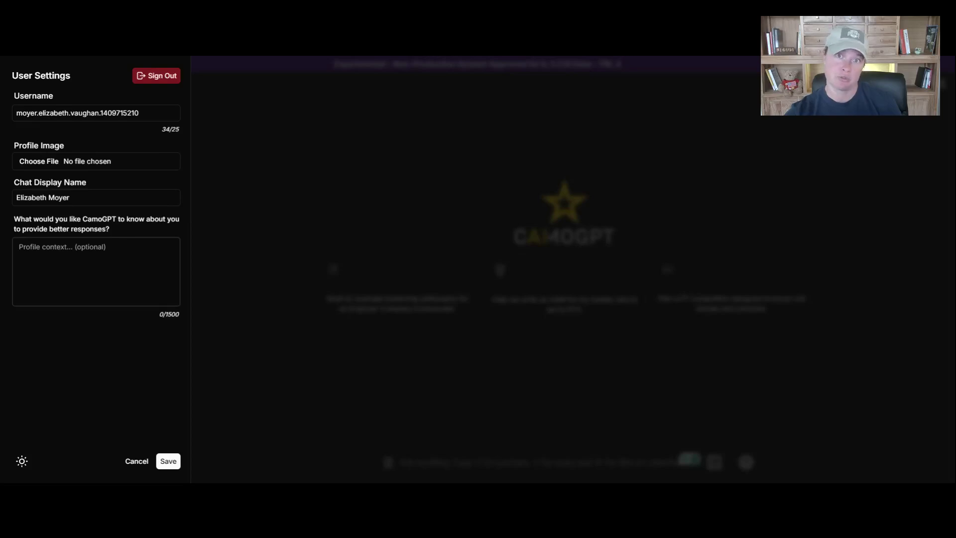
Close CamoGPT's User Settings without saving, returning to the chat home.
key("Escape")
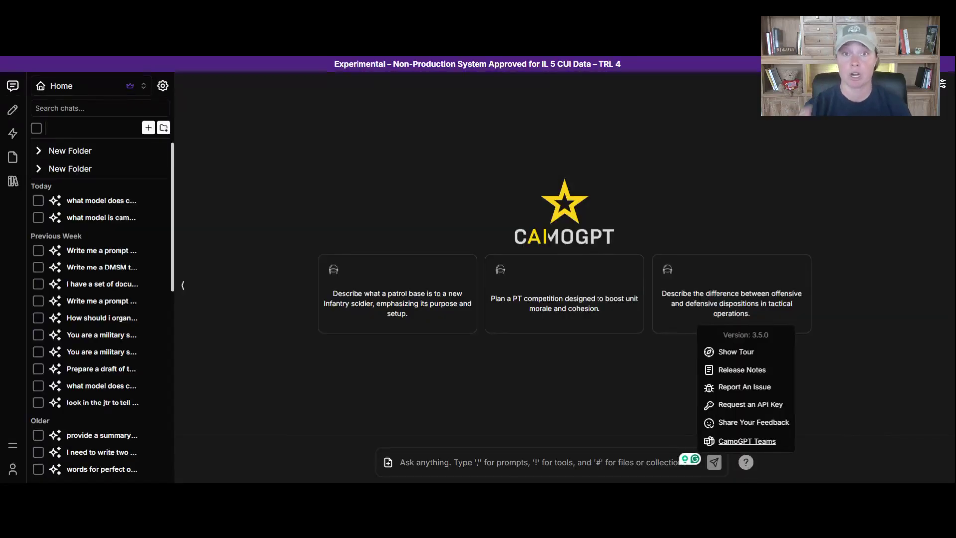